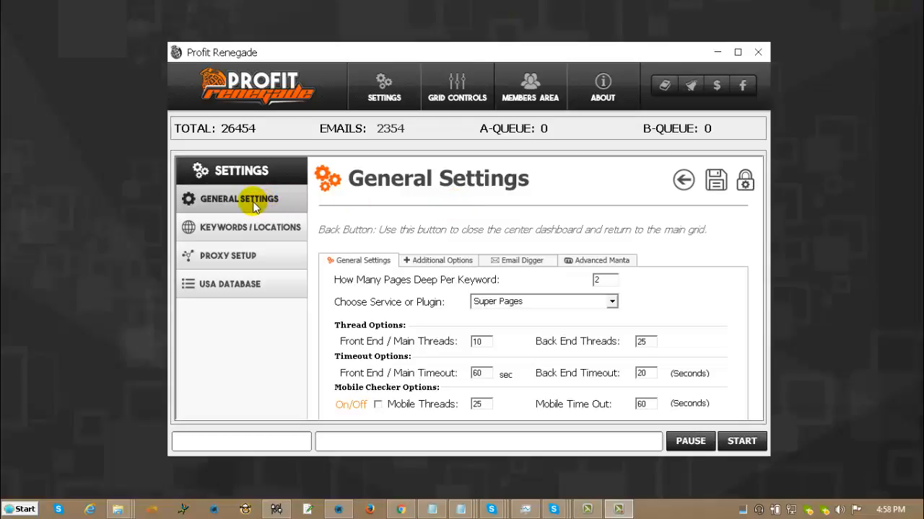
Look through the Keywords/Locations, Proxy Setup and USA Database settings pages, returning to General Settings.
left_click(244, 228)
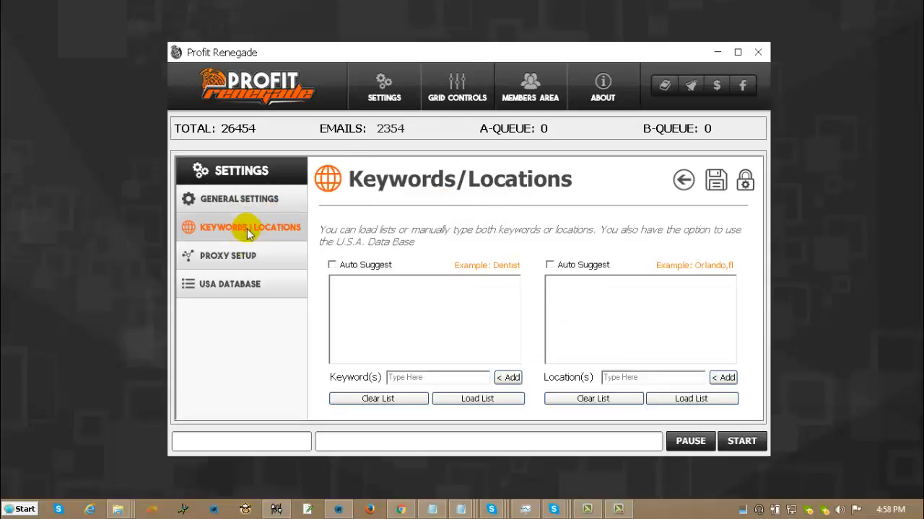
left_click(238, 256)
left_click(237, 296)
left_click(237, 202)
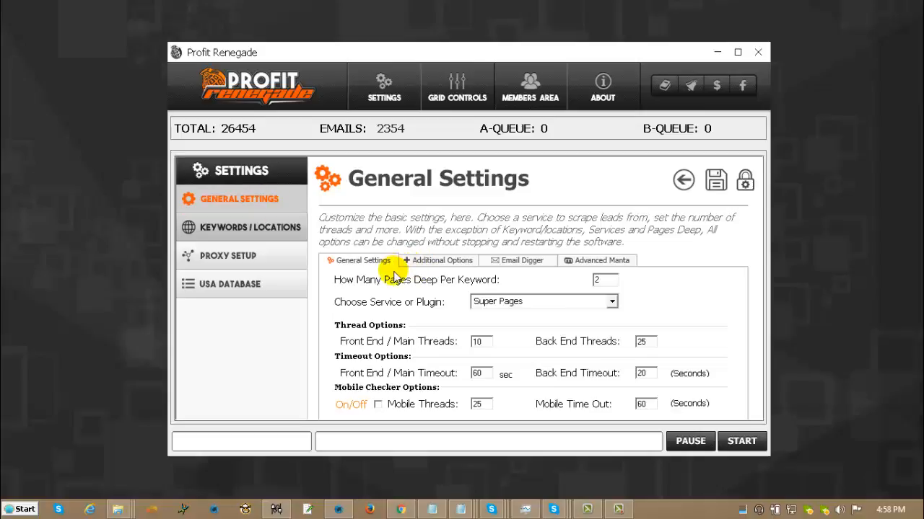
Examine the pages-deep-per-keyword value and the available scraping services in the General Settings.
double_click(603, 283)
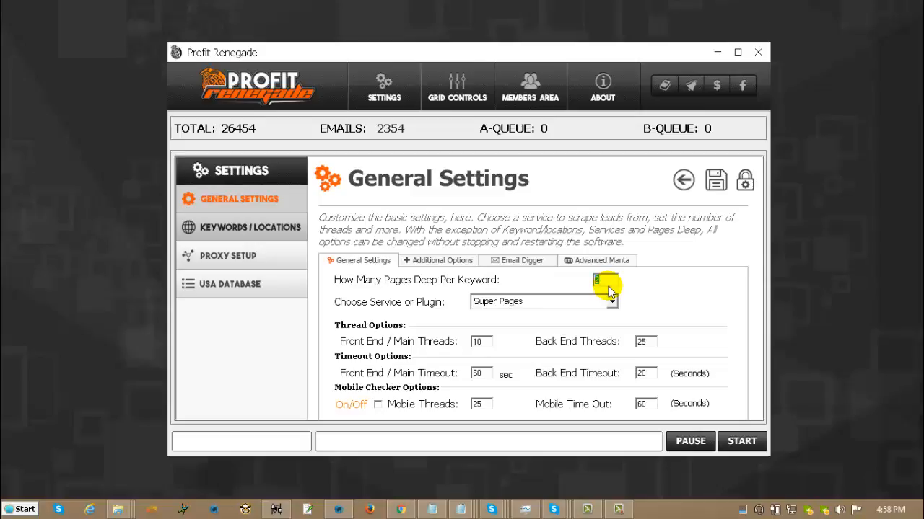
left_click(612, 303)
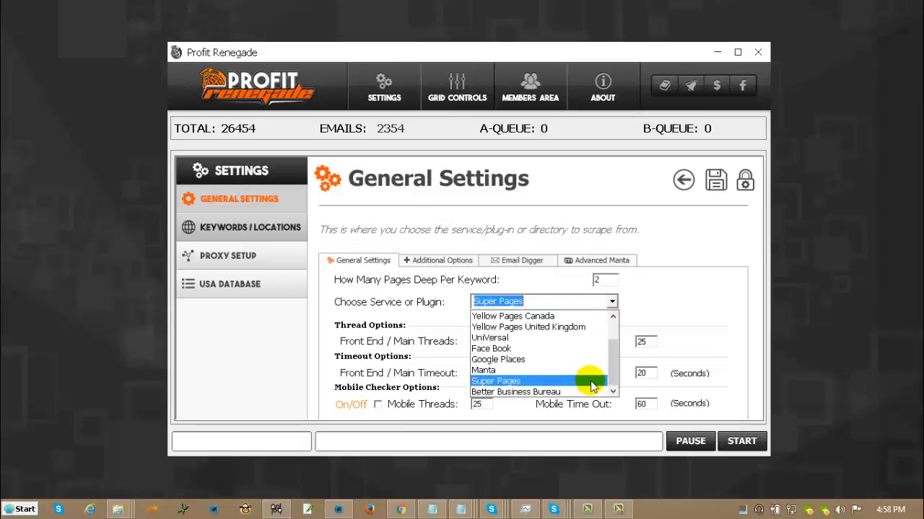
left_click(662, 318)
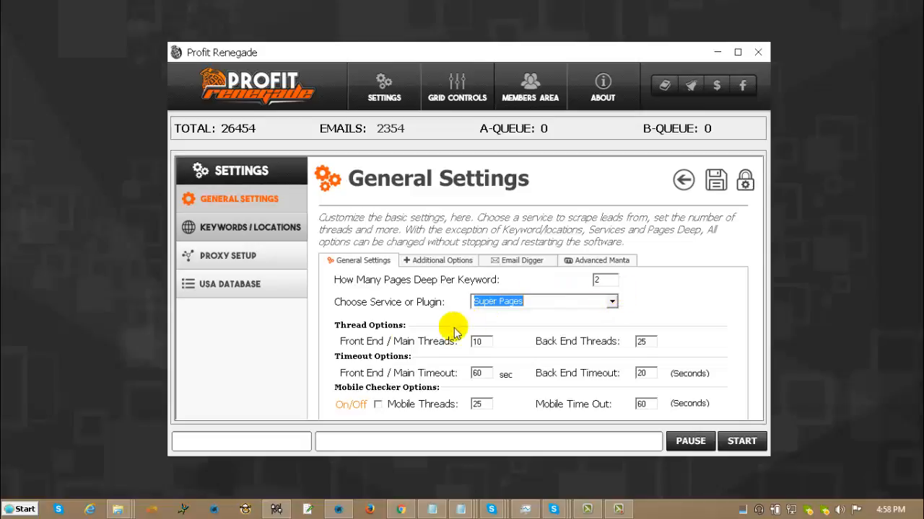
Examine the front end and back end thread counts and timeout values in the General Settings.
mouse_move(377, 344)
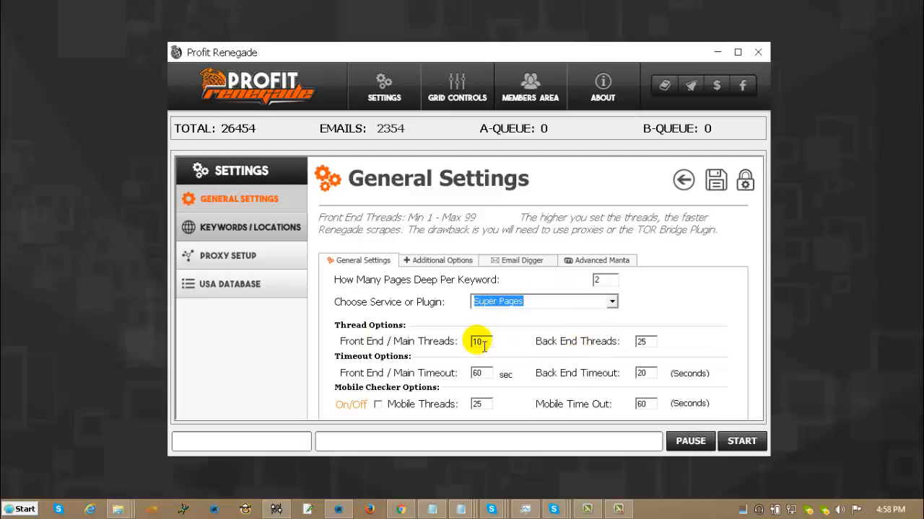
left_click_drag(479, 341, 451, 341)
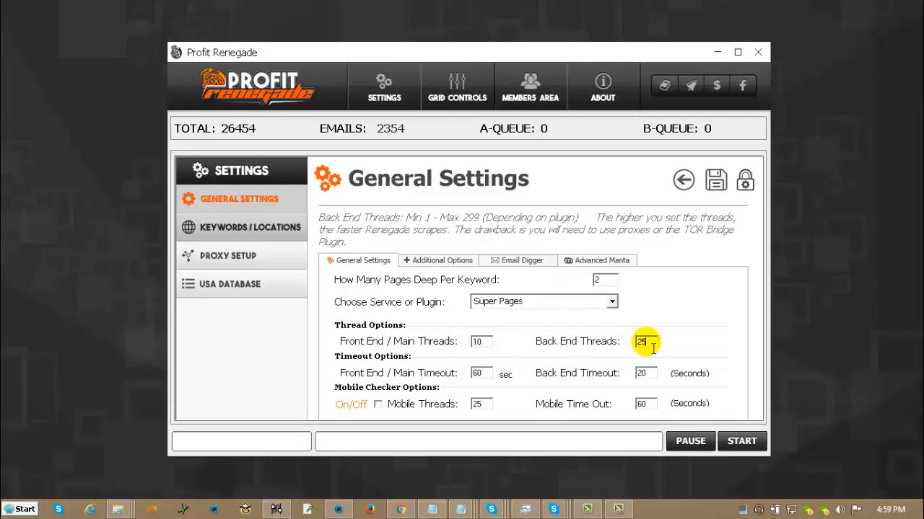
left_click_drag(644, 341, 637, 342)
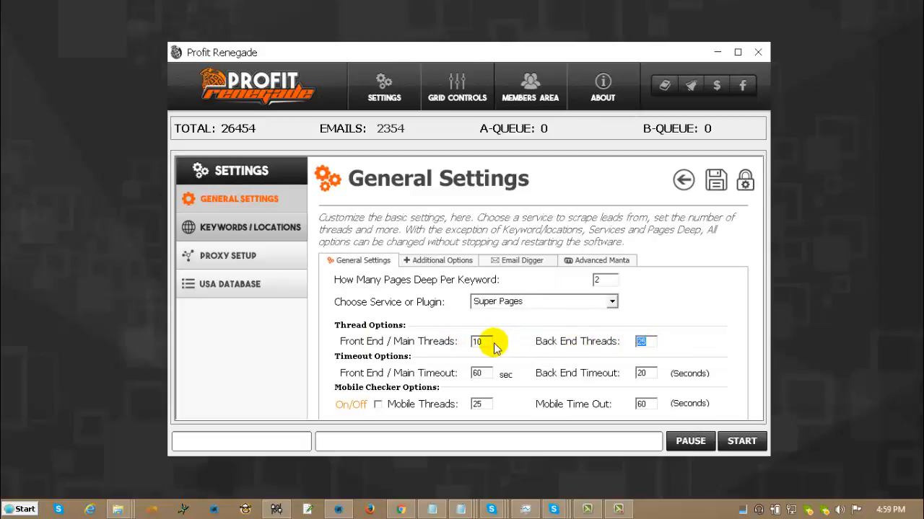
mouse_move(491, 350)
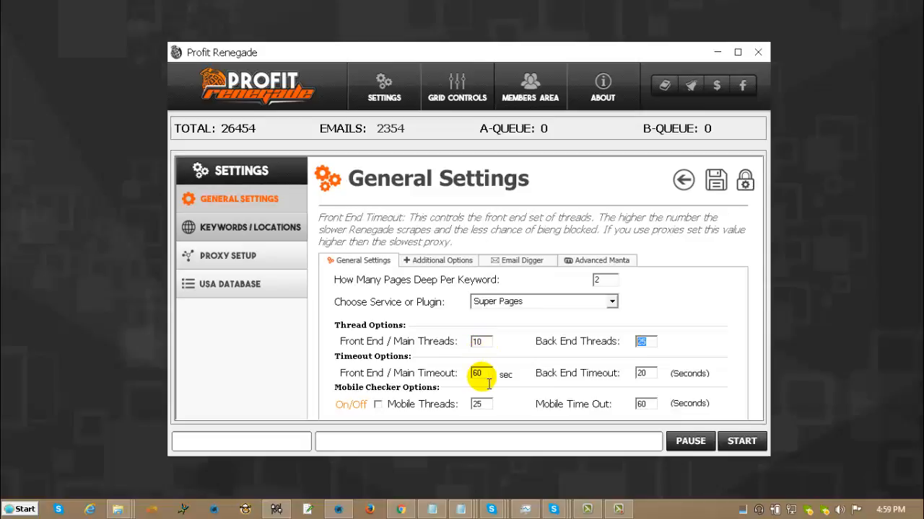
left_click_drag(488, 384, 458, 382)
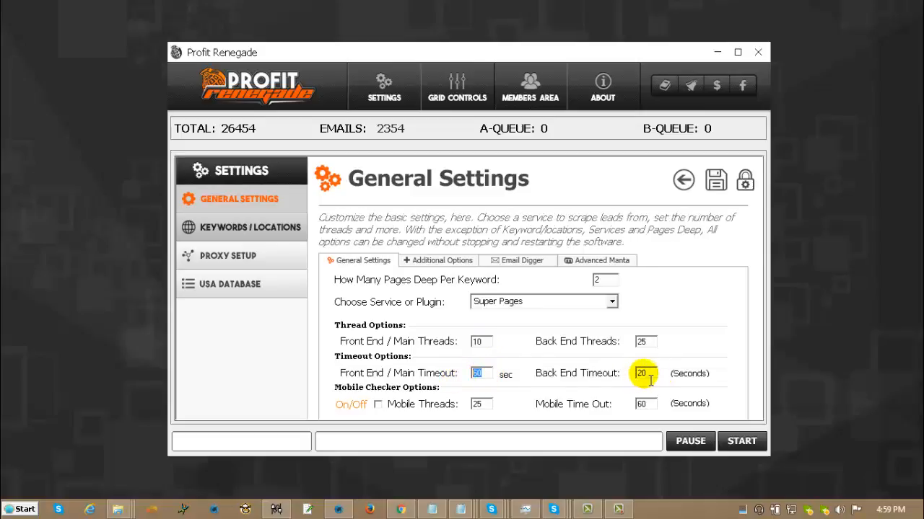
left_click_drag(650, 380, 630, 375)
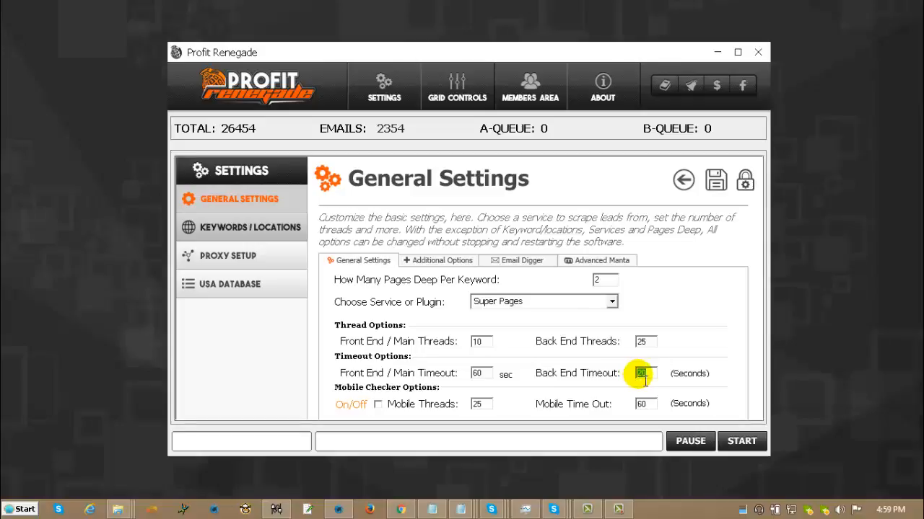
left_click(478, 376)
left_click_drag(459, 377, 489, 381)
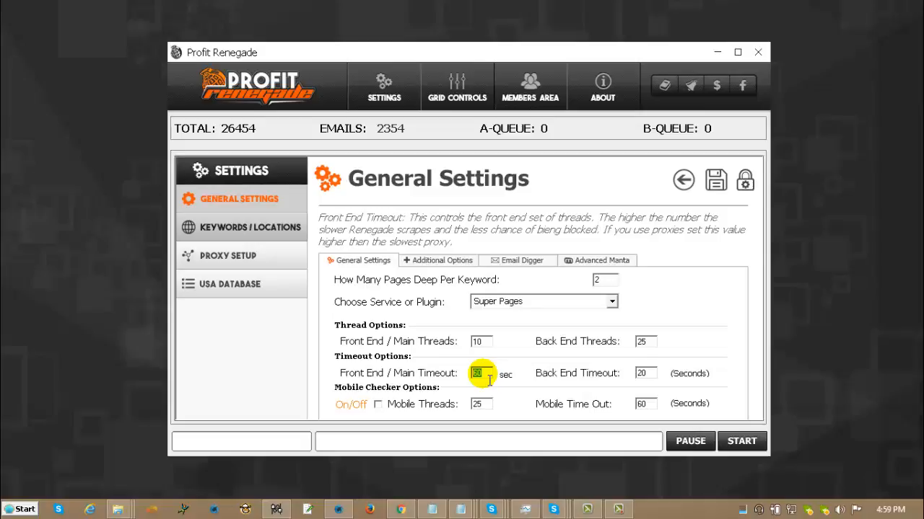
Examine the Mobile Checker's on/off option, thread count and timeout in the General Settings.
left_click(379, 406)
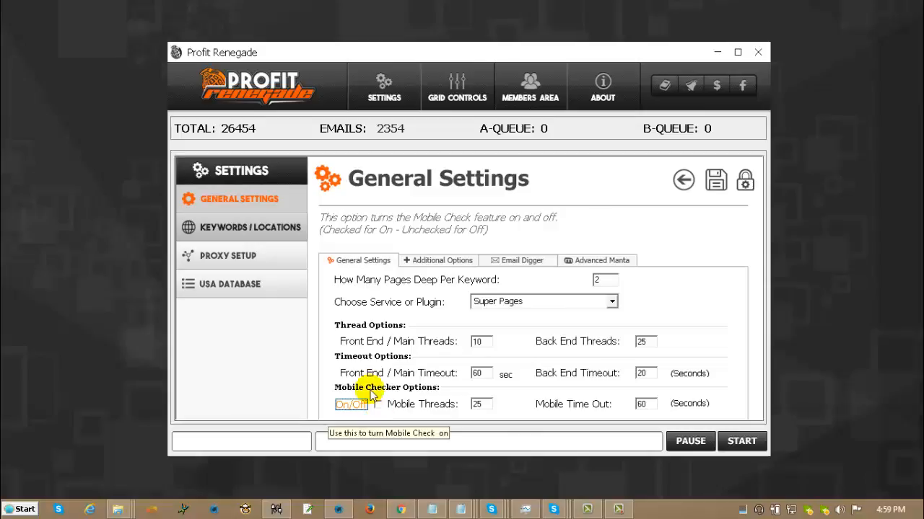
left_click(479, 405)
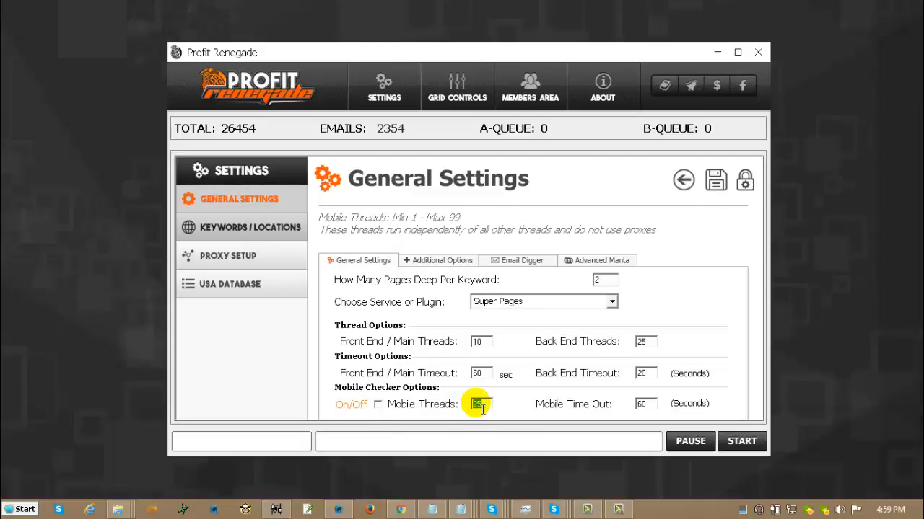
left_click(648, 406)
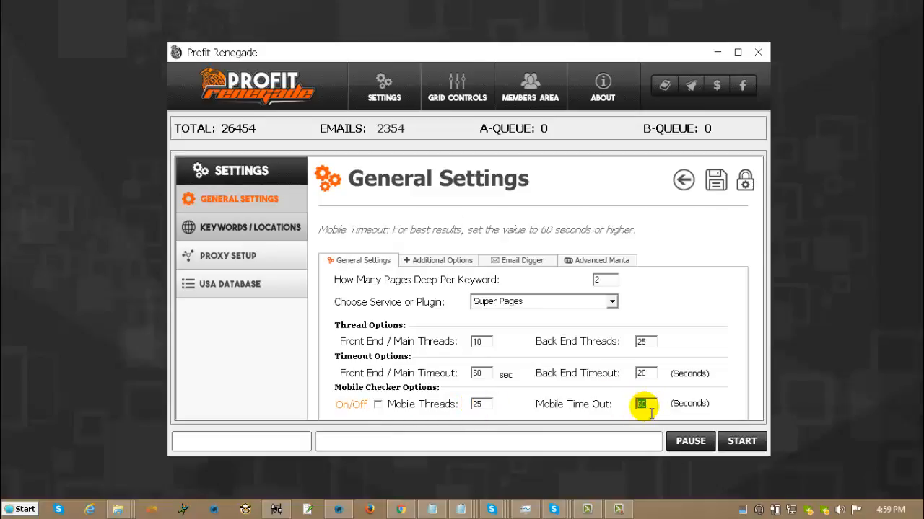
double_click(652, 409)
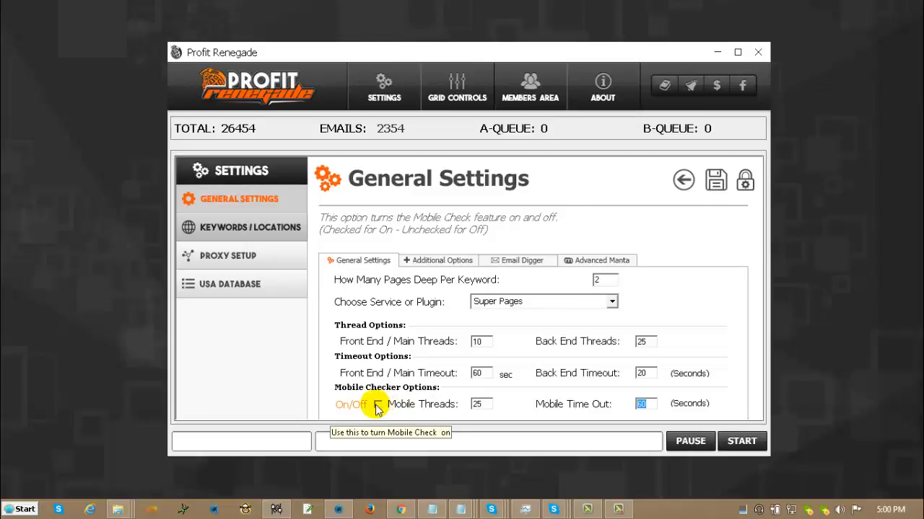
Review the grid display and lead-filter choices in Additional Options, checking where the Email Digger is switched on or off.
left_click(442, 262)
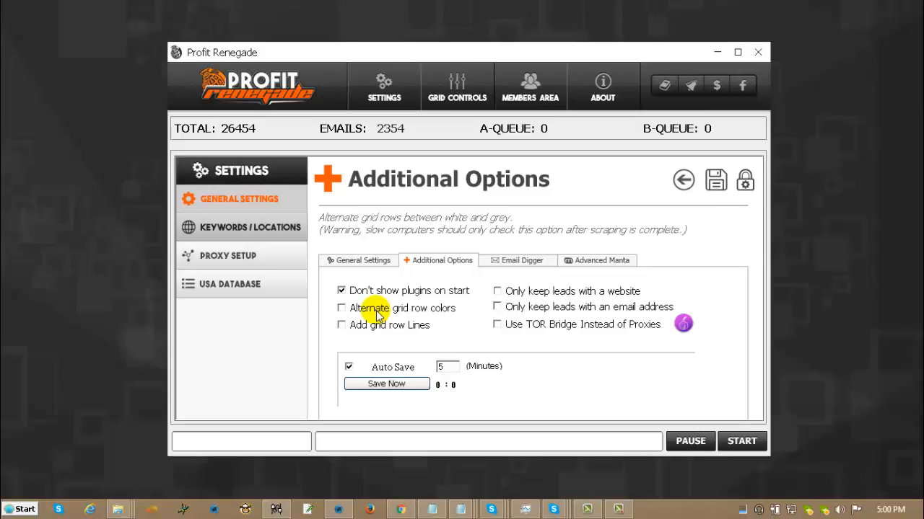
mouse_move(387, 331)
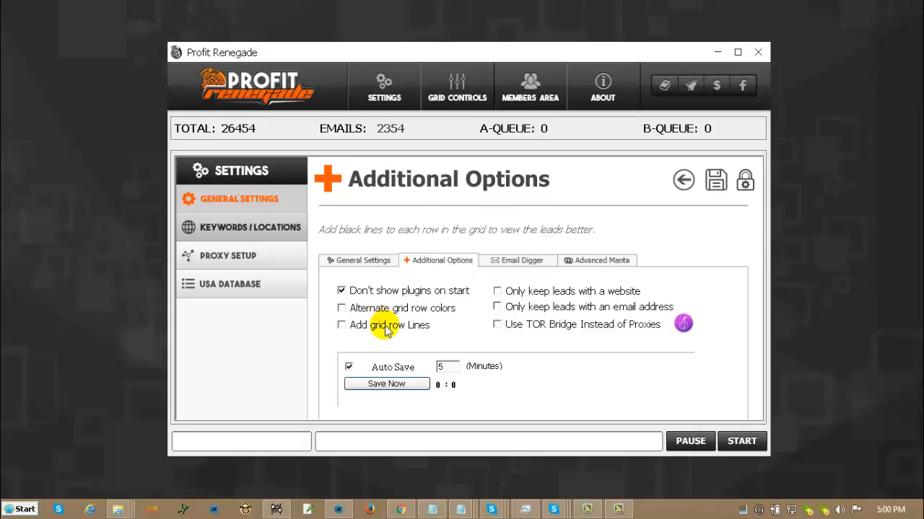
mouse_move(558, 291)
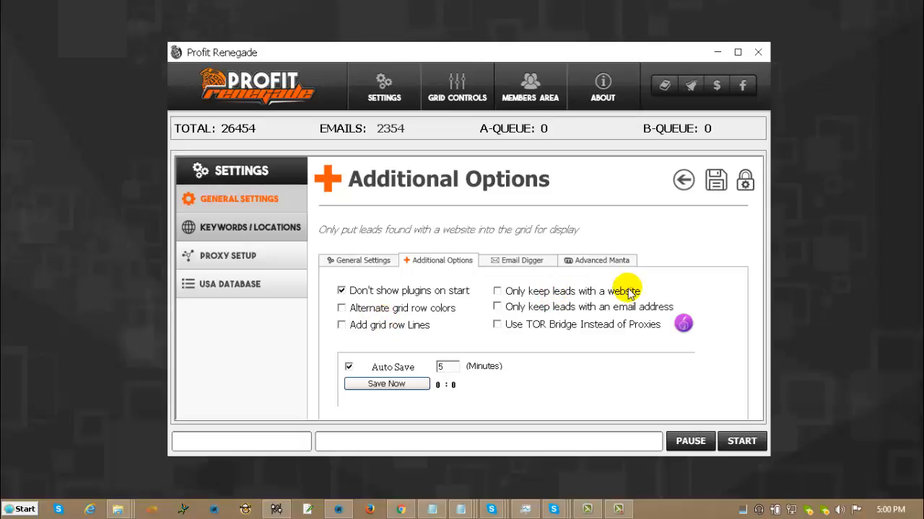
mouse_move(532, 305)
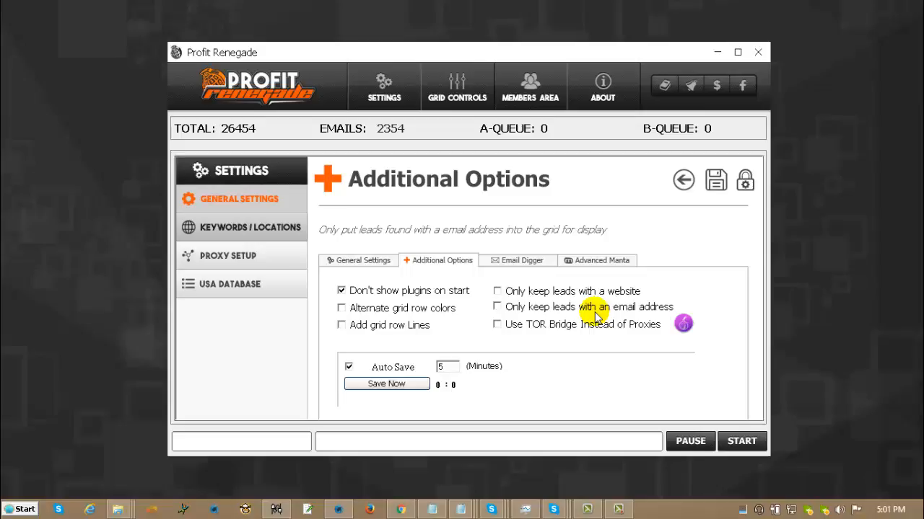
left_click(522, 259)
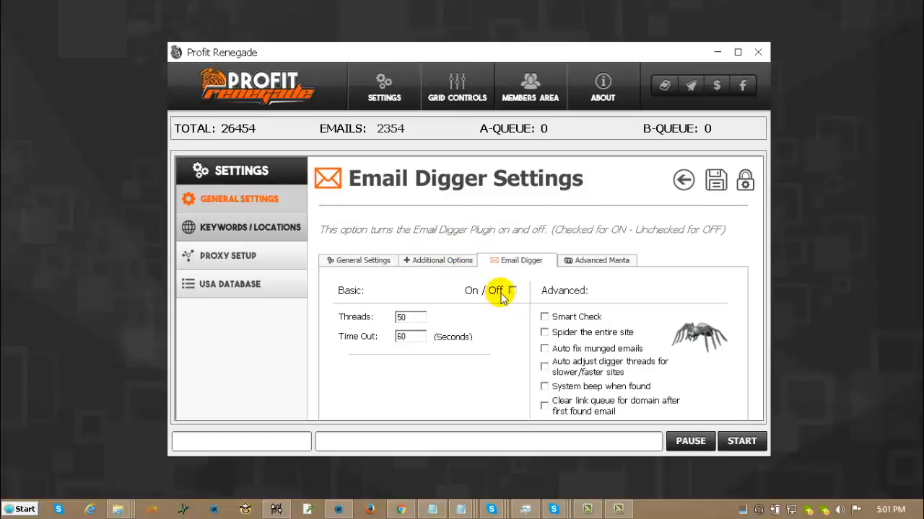
left_click(460, 265)
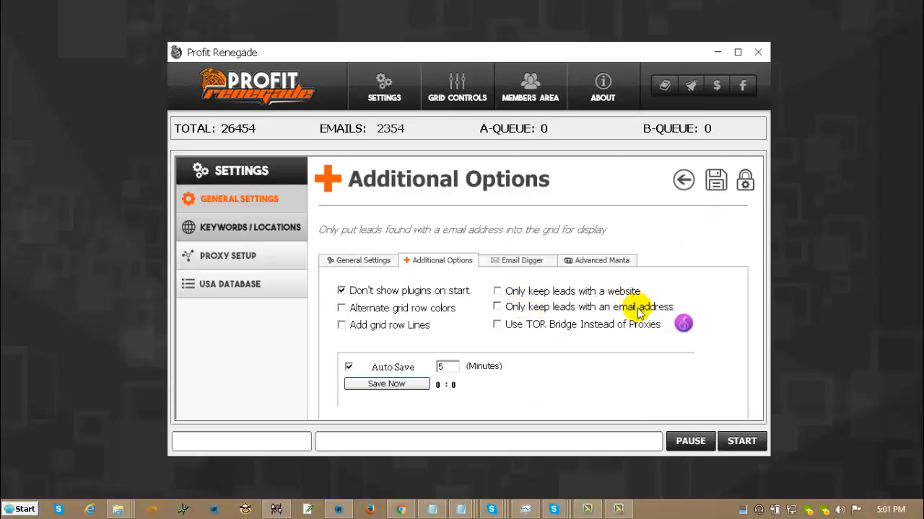
Examine the TOR Bridge option and the Auto Save interval in Additional Options.
left_click(514, 325)
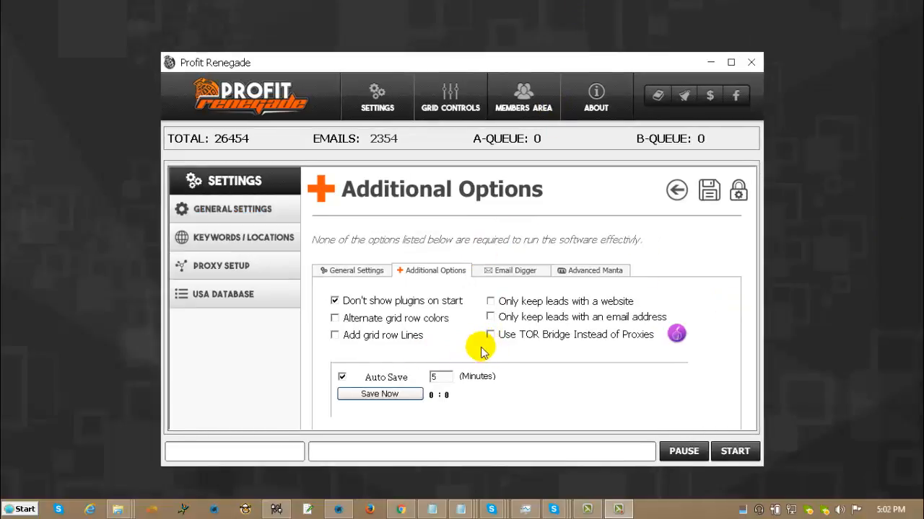
mouse_move(495, 341)
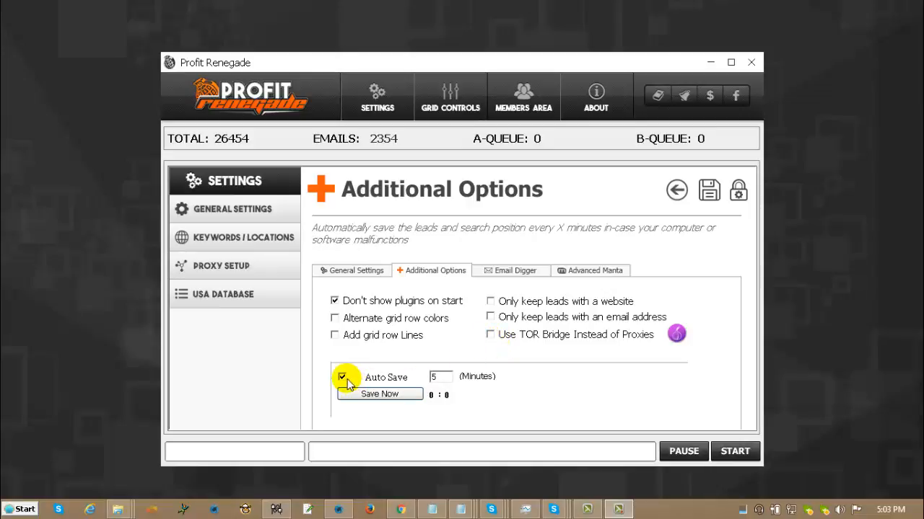
double_click(435, 376)
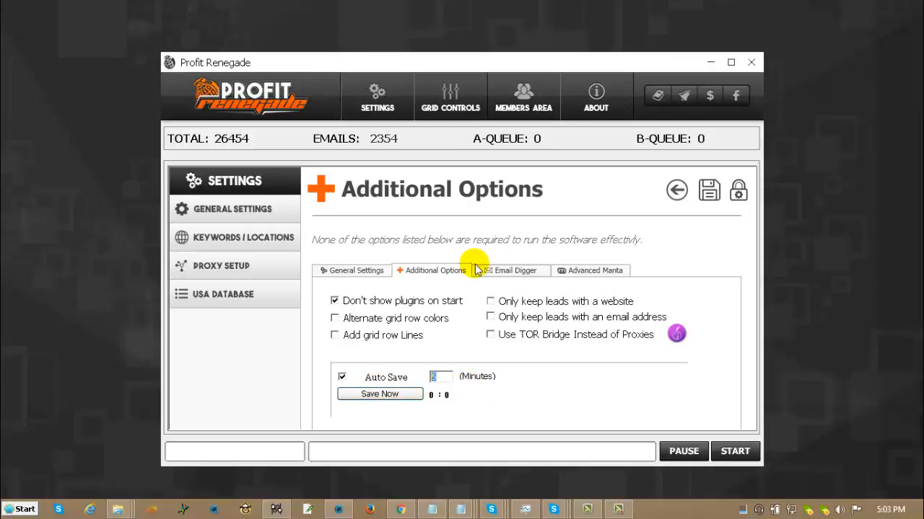
Turn on the Email Digger plugin and check its thread count and timeout values.
left_click(517, 273)
left_click(505, 301)
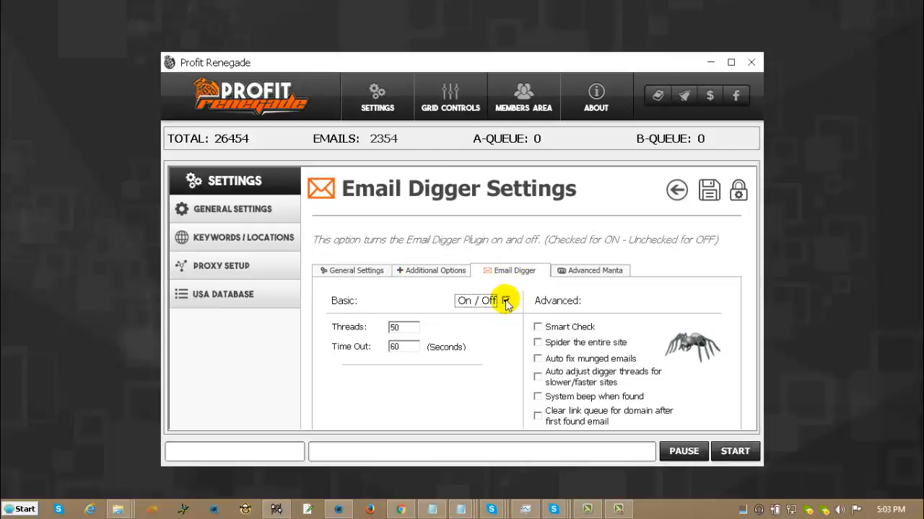
double_click(401, 326)
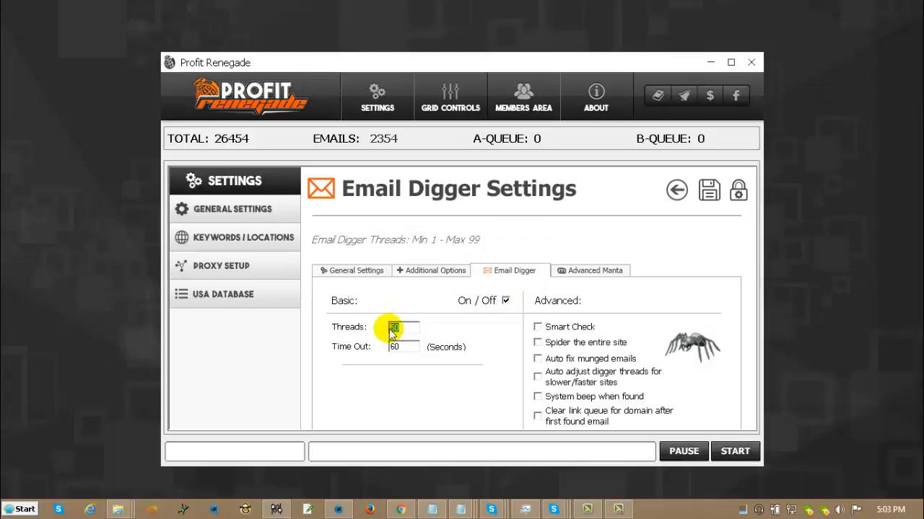
double_click(404, 346)
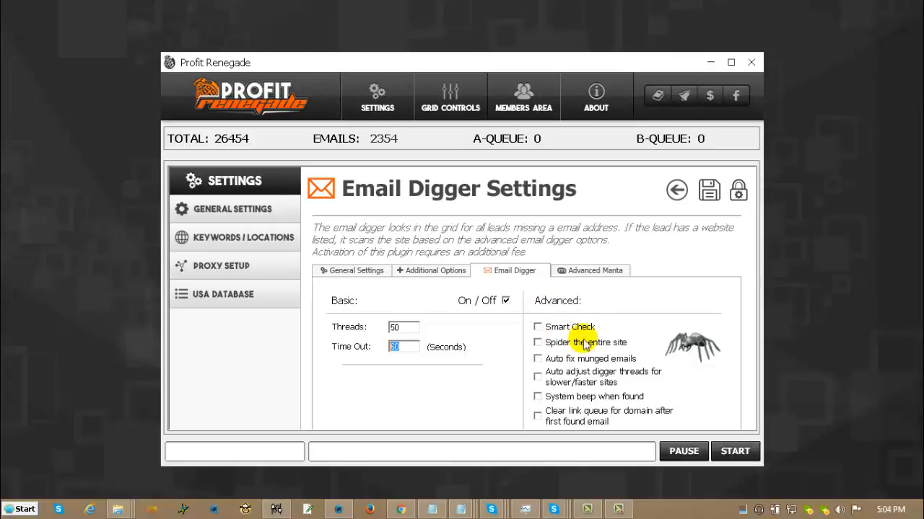
Toggle the Email Digger's Smart Check, Spider the entire site and Auto fix munged emails options on and back off.
left_click(556, 331)
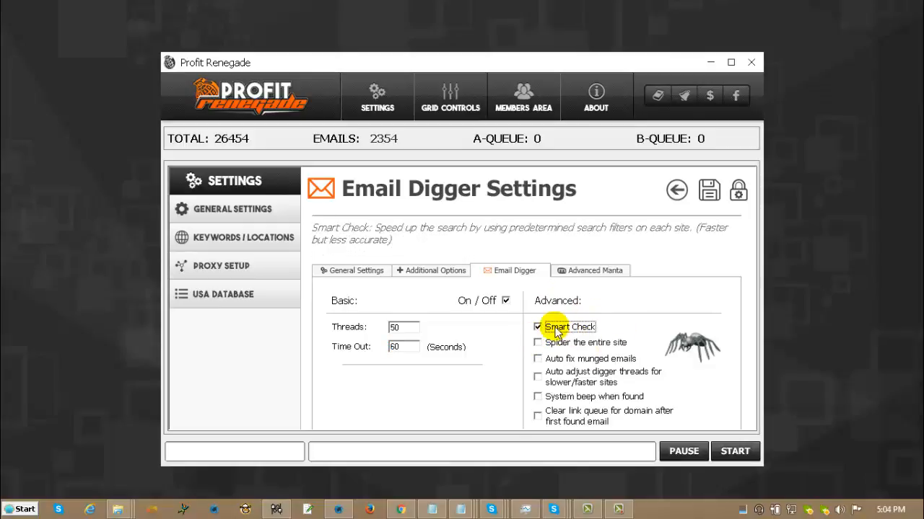
left_click(556, 331)
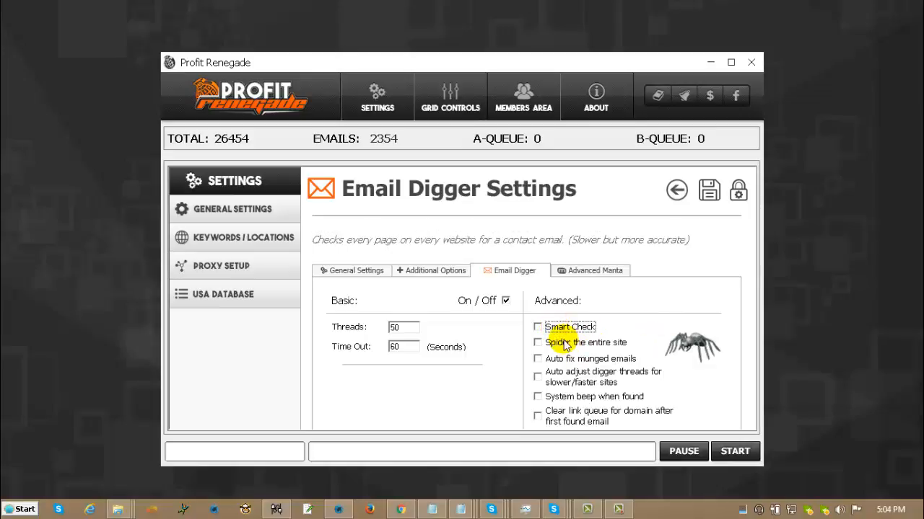
left_click(562, 345)
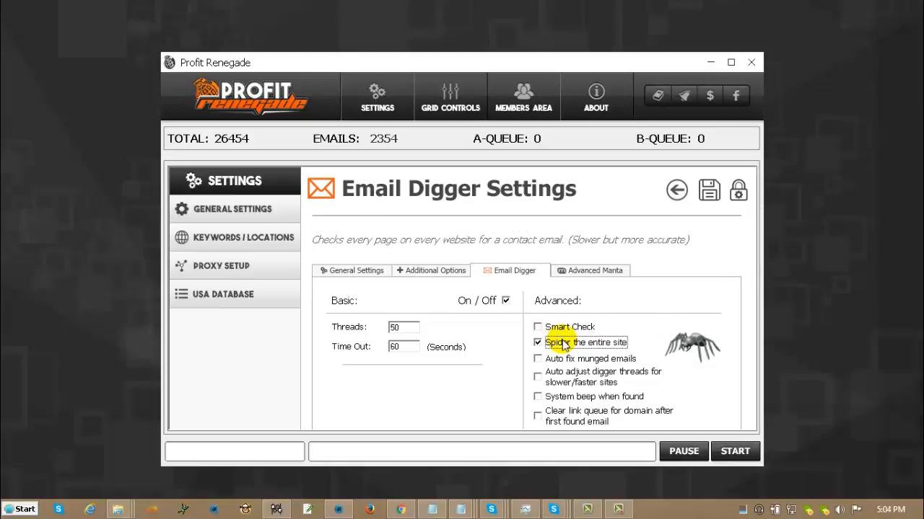
left_click(562, 344)
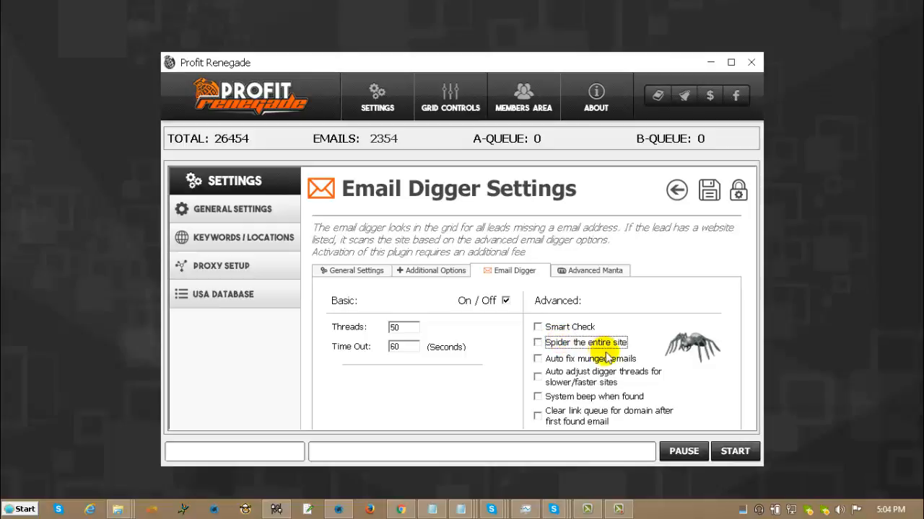
left_click(536, 366)
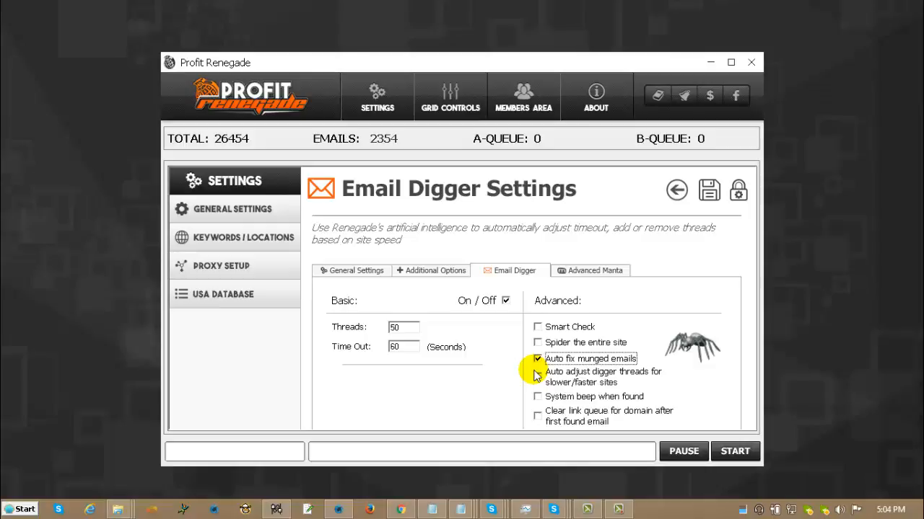
left_click(537, 358)
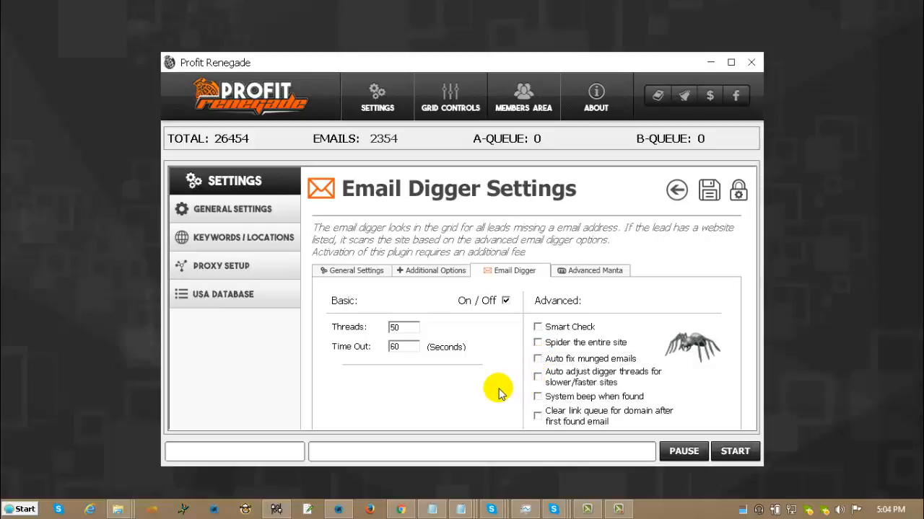
Enable automatic adjustment of digger threads for slower/faster sites in the Email Digger's advanced settings.
left_click(539, 377)
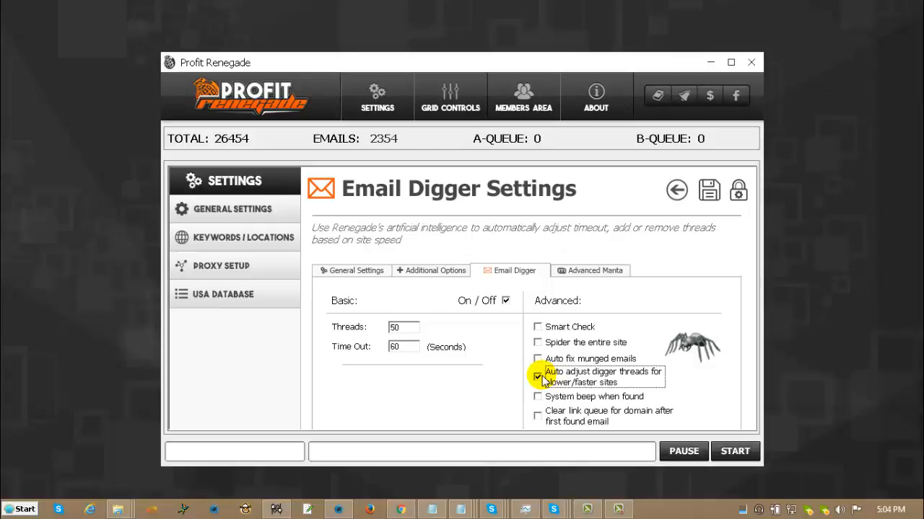
Turn off automatic adjustment of digger threads and check the option for clearing the link queue after the first found email.
double_click(395, 327)
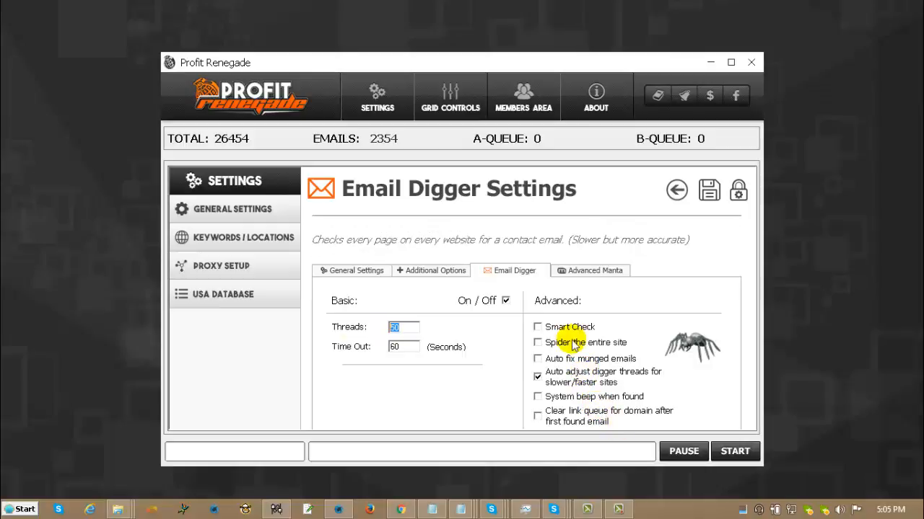
left_click(548, 381)
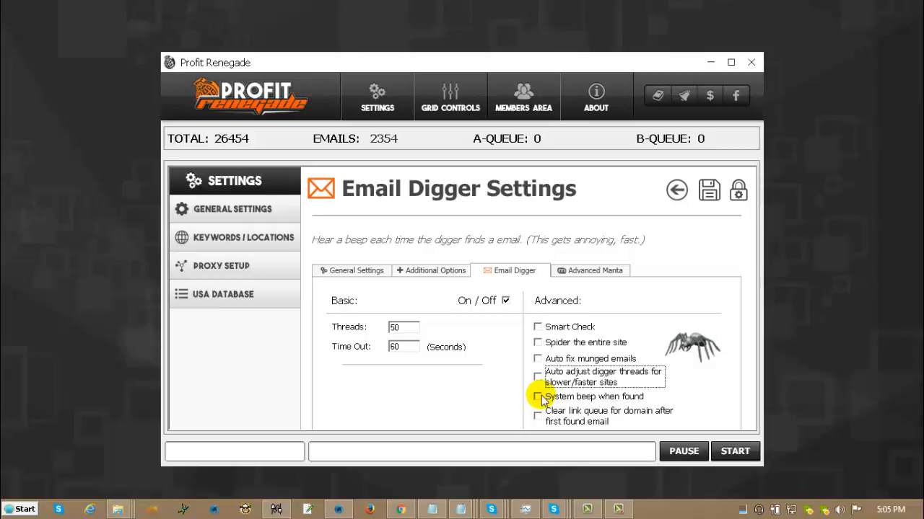
mouse_move(554, 412)
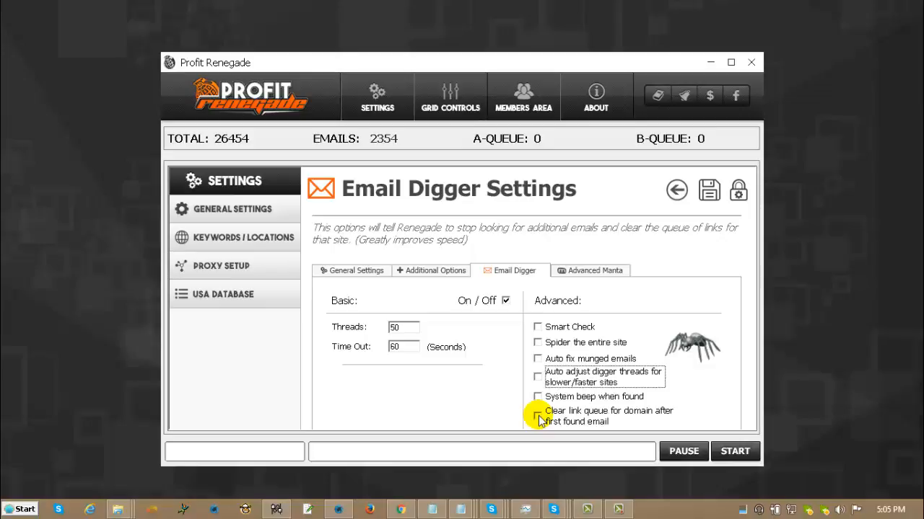
Set the Advanced Manta filters to company revenue Less than $100,000, 20 to 49 employees and Private Company ownership.
left_click(600, 271)
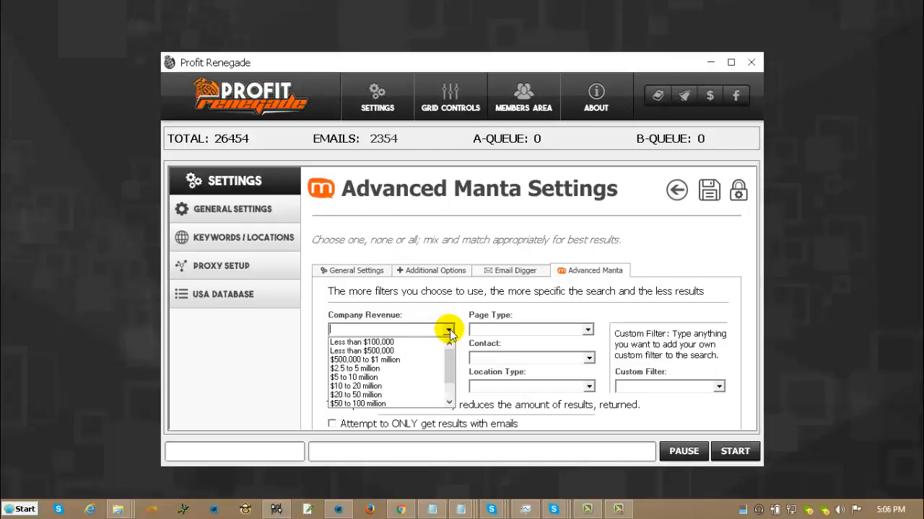
left_click(421, 344)
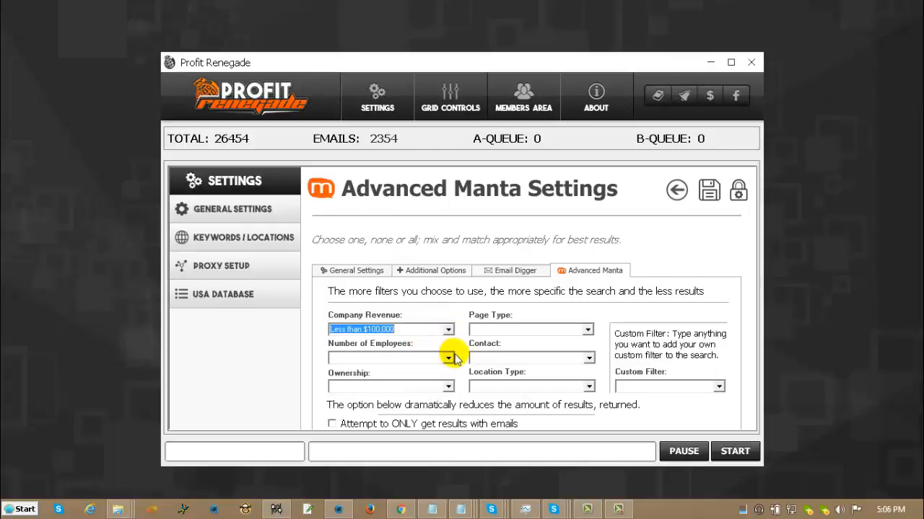
left_click(448, 357)
left_click(408, 396)
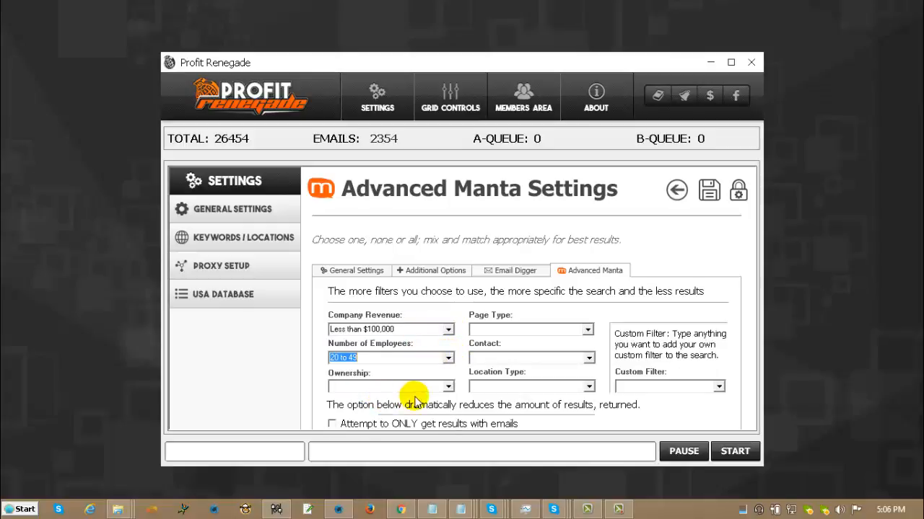
left_click(442, 386)
left_click(442, 387)
left_click(402, 407)
Set the Manta page type to Claimed, the contact to President and the location type to Headquarters.
left_click(587, 329)
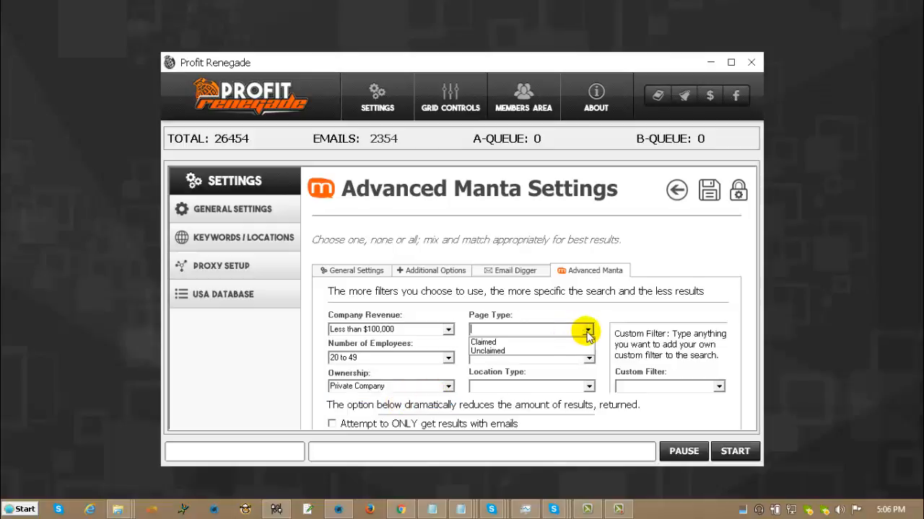
left_click(522, 344)
left_click(589, 357)
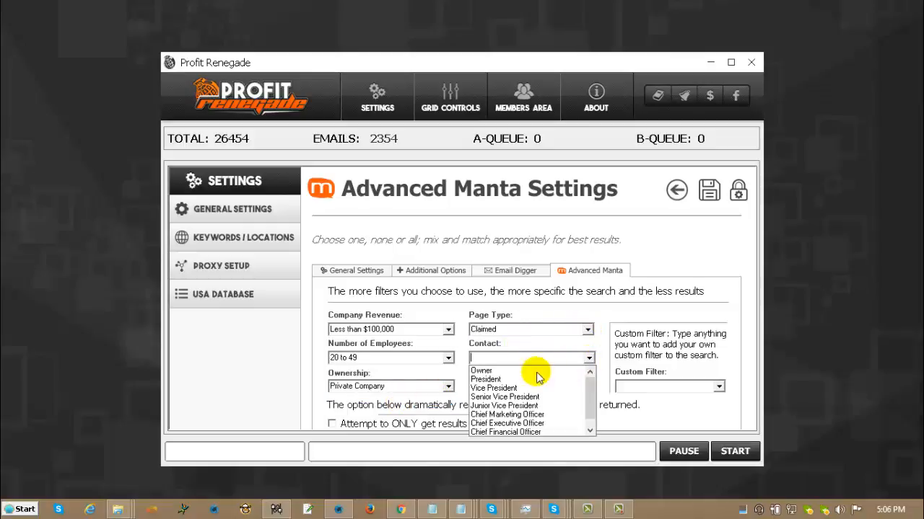
left_click(516, 376)
left_click(588, 386)
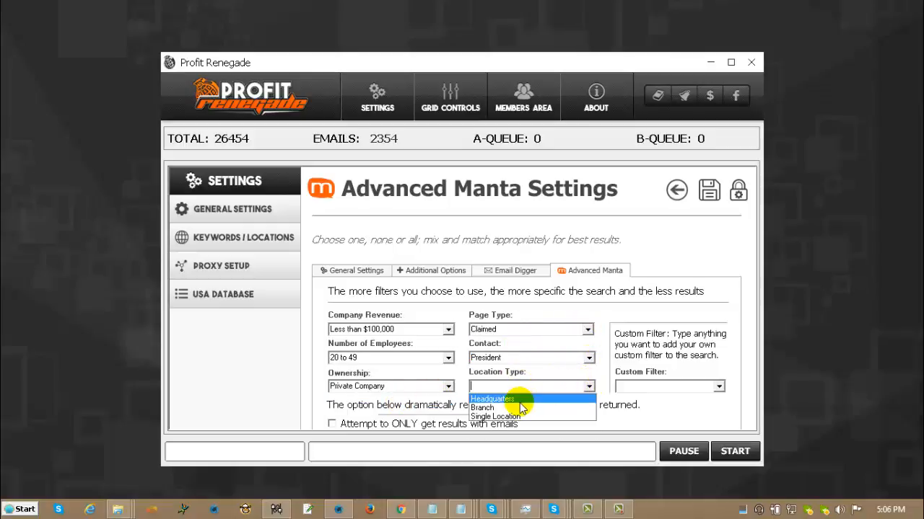
left_click(498, 397)
Enter "Put Anythign here" as the Manta custom filter and select the entered text.
left_click(653, 393)
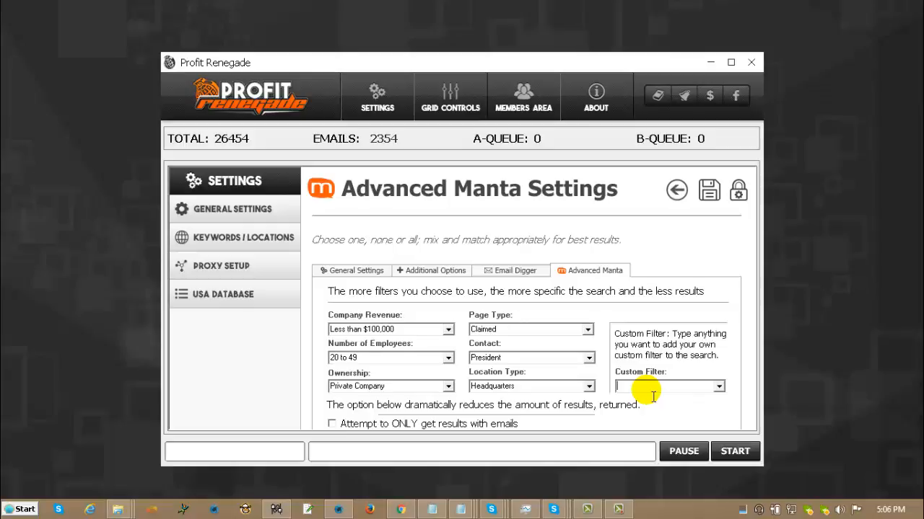
type("P")
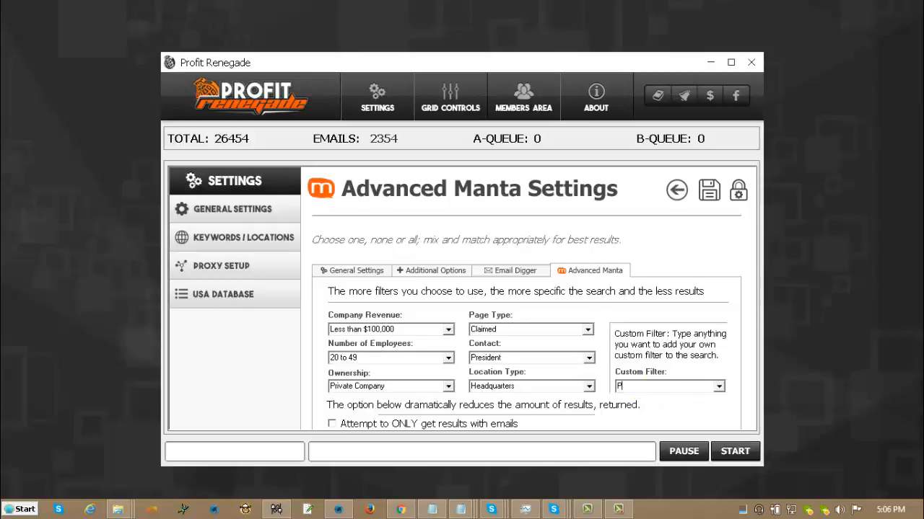
type("ut Anythign here")
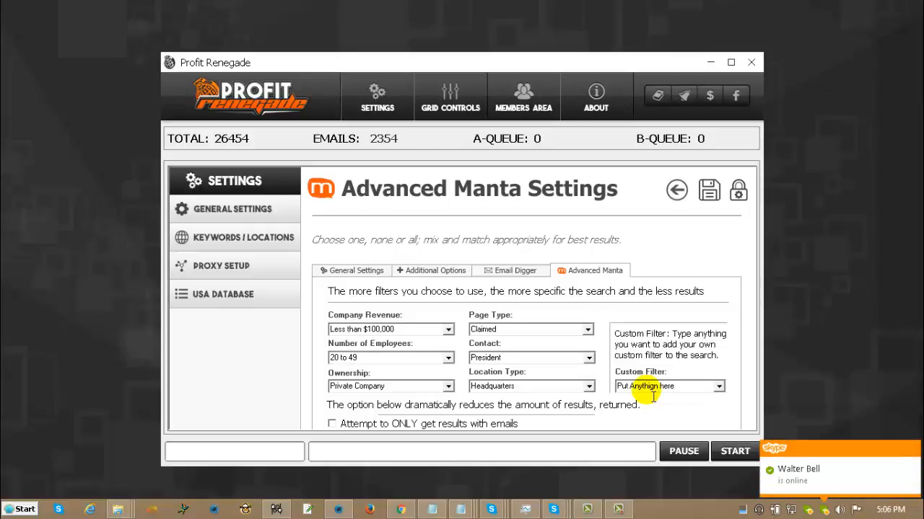
left_click_drag(673, 390, 594, 385)
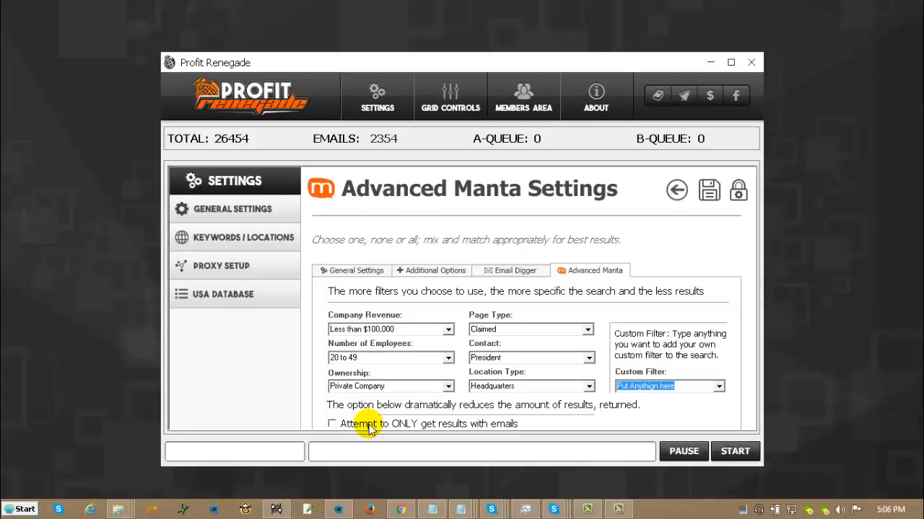
In General Settings, switch the service to Yellow Pages Canada and back to Super Pages, applying the safe preset thread and timeout options.
left_click(351, 273)
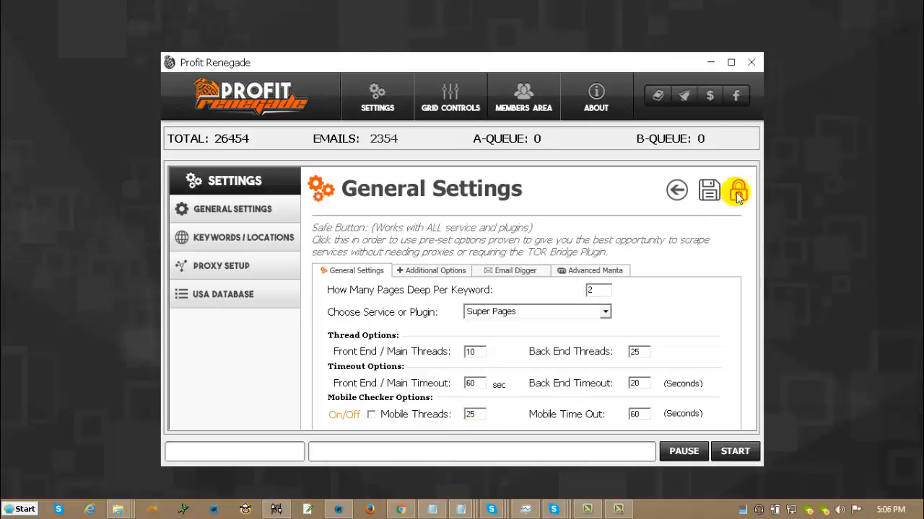
left_click(536, 311)
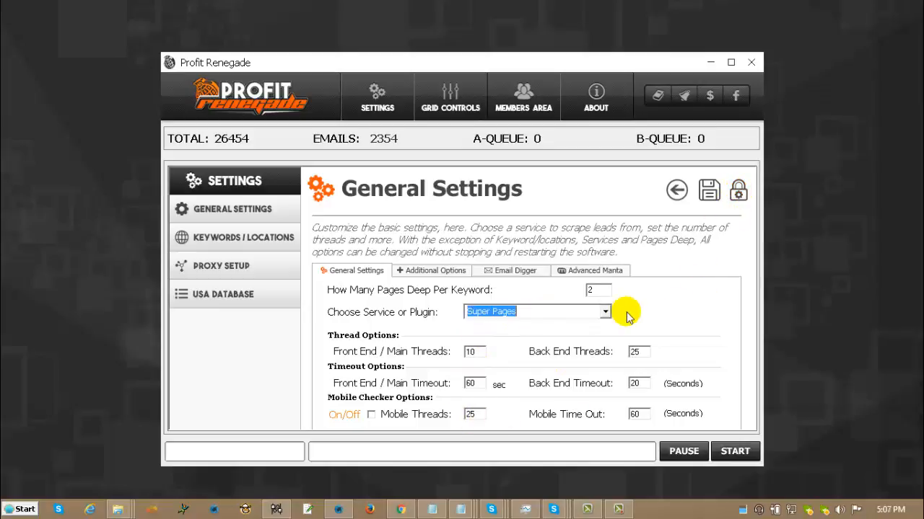
left_click(610, 314)
left_click(570, 324)
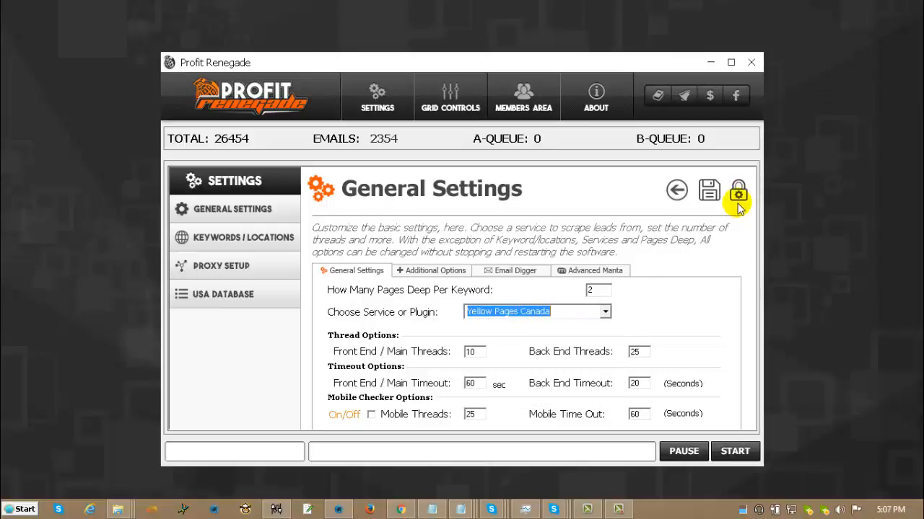
left_click(603, 312)
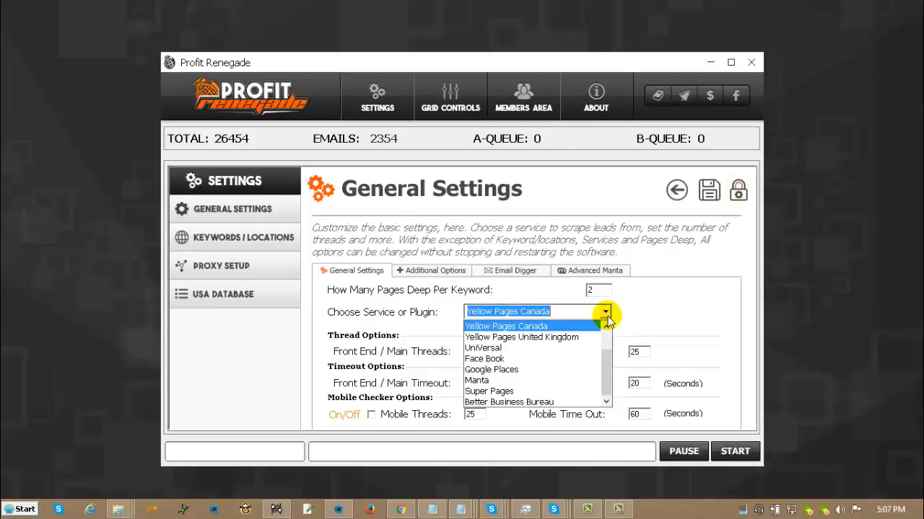
left_click(528, 393)
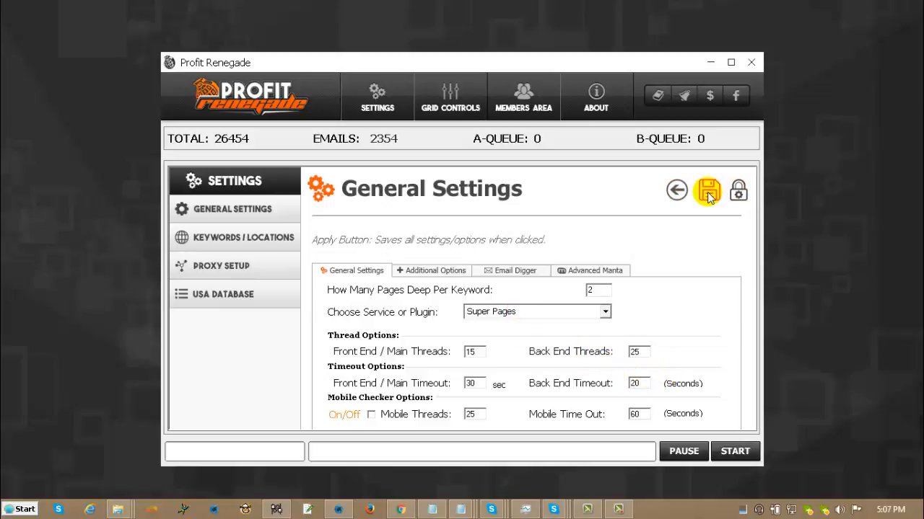
View the Keywords/Locations and General Settings pages, and return to the main results grid.
left_click(222, 238)
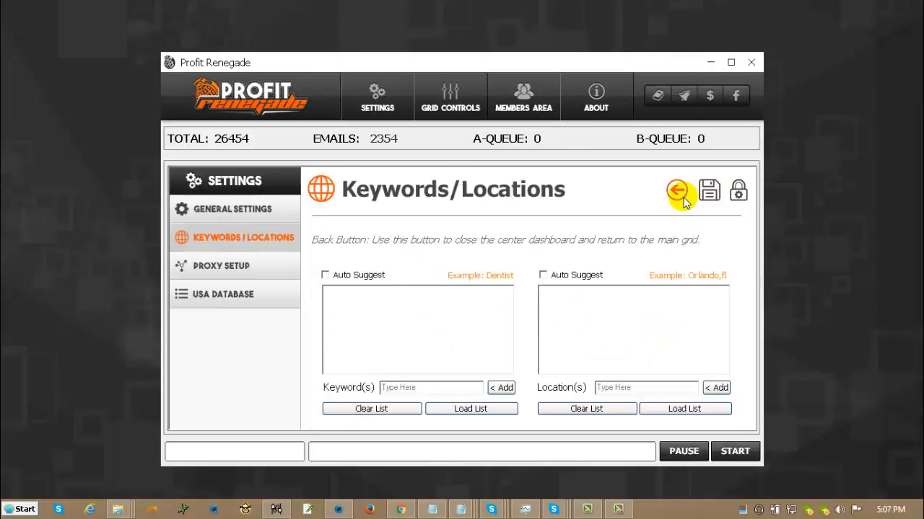
left_click(233, 208)
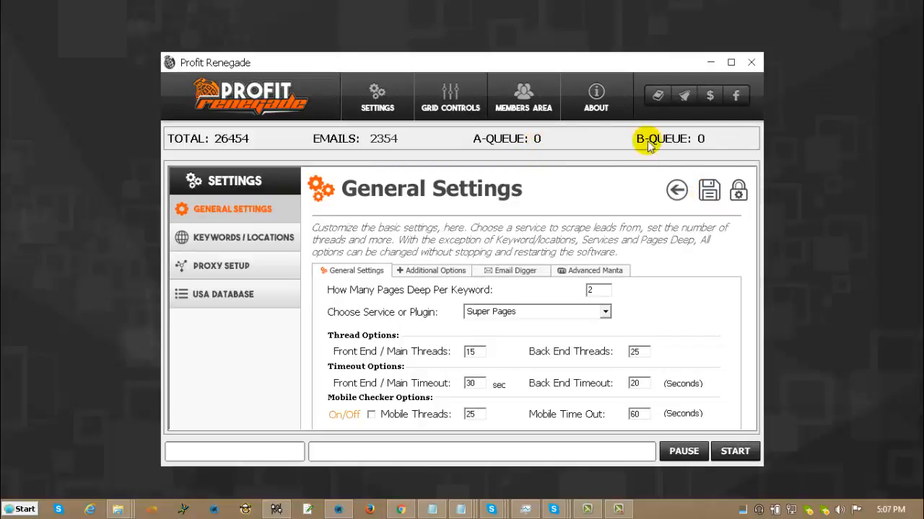
left_click(677, 191)
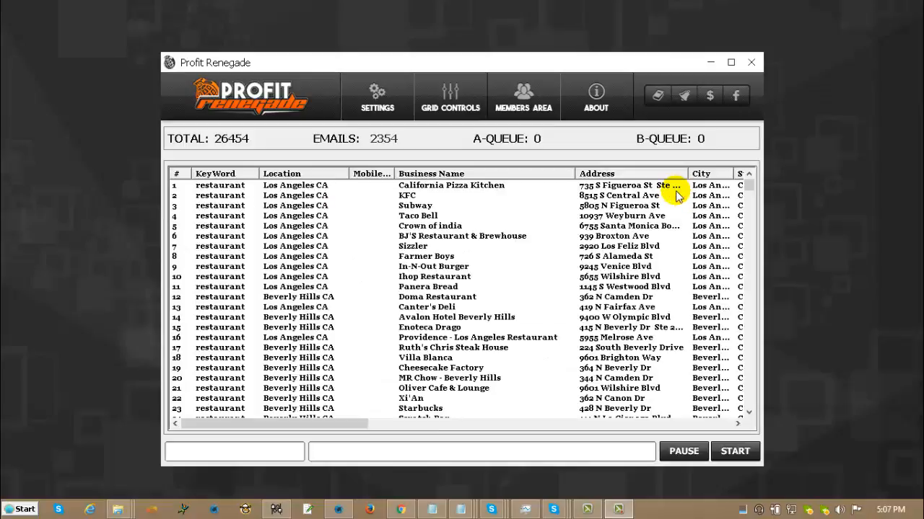
Look at the Members Area options from the main grid and reopen the General Settings page.
left_click(523, 99)
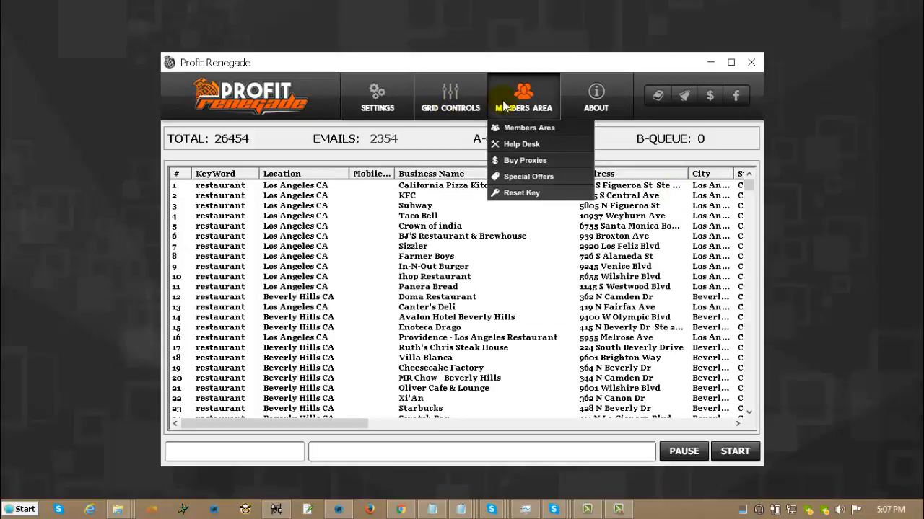
left_click(514, 128)
left_click(670, 196)
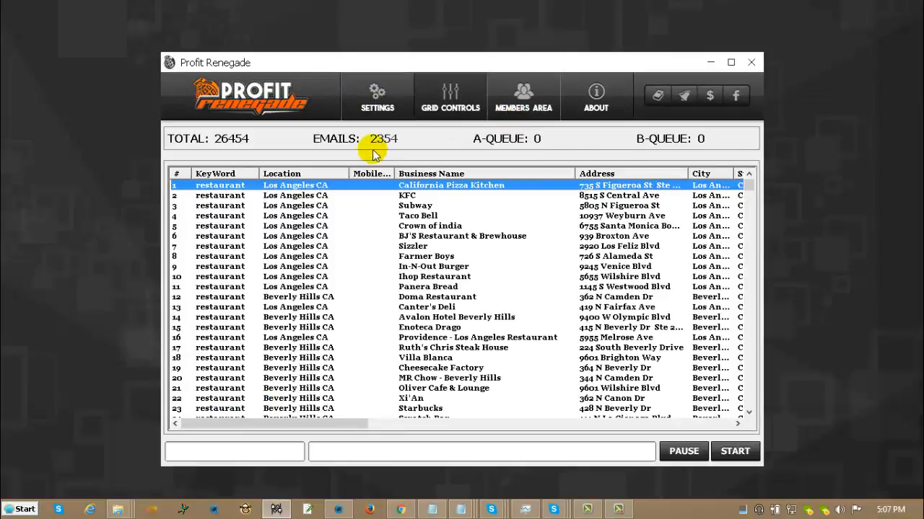
left_click(378, 101)
left_click(380, 130)
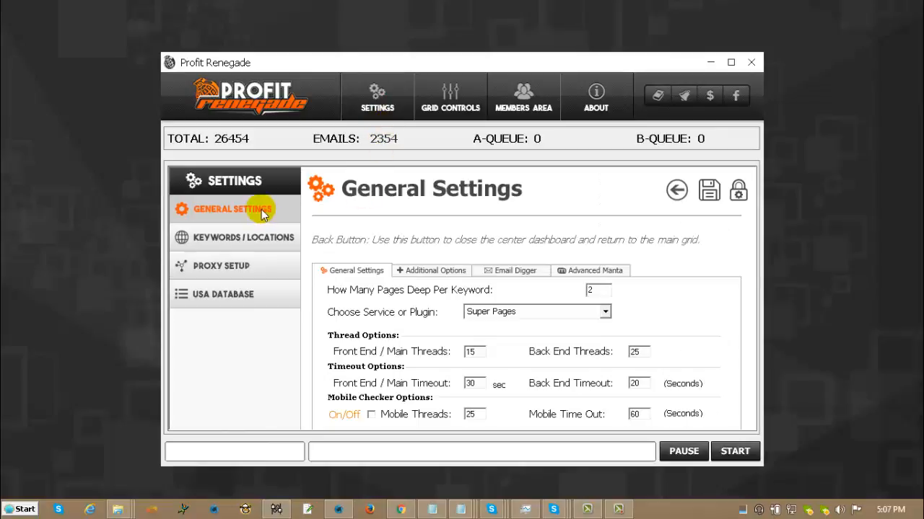